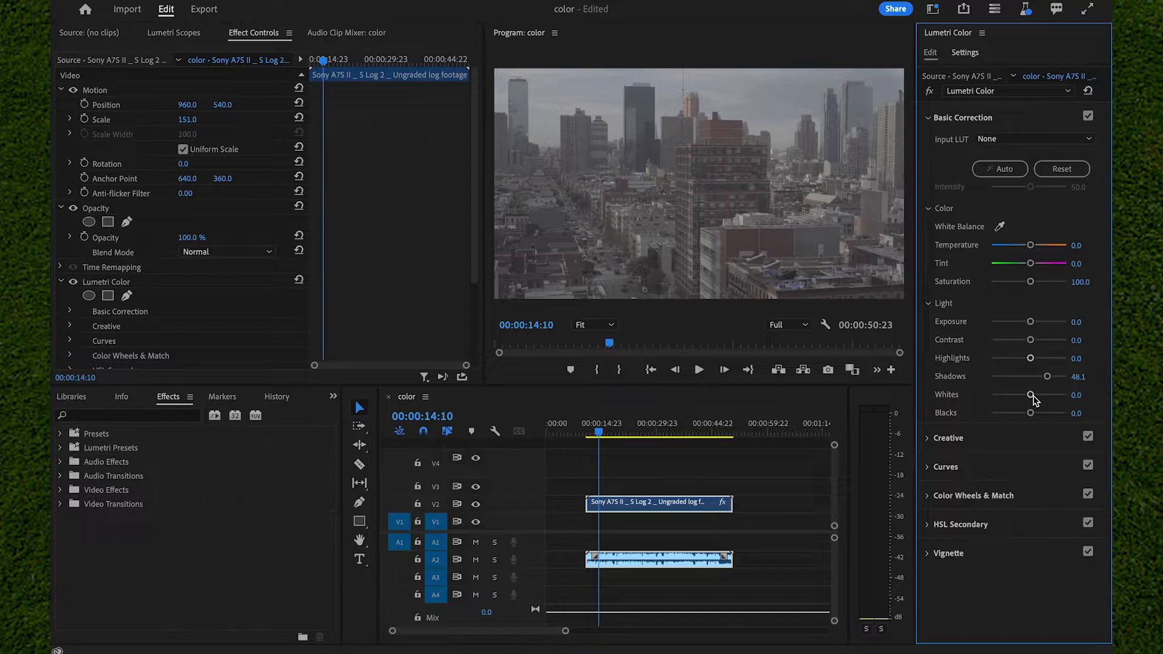
- In Basic Correction, set whites to -46.3, blacks to -53.7, contrast to 16.7, exposure to 0.6, temperature to 16.7 and saturation to 146.3
mouse_move(1031, 395)
left_mouse_down()
mouse_move(1018, 396)
mouse_move(1014, 418)
mouse_move(1067, 409)
mouse_move(1009, 413)
mouse_move(1044, 391)
mouse_move(1011, 397)
left_mouse_up()
mouse_move(1030, 340)
left_mouse_down()
mouse_move(1065, 338)
mouse_move(1006, 341)
mouse_move(1038, 345)
mouse_move(1033, 323)
left_mouse_up()
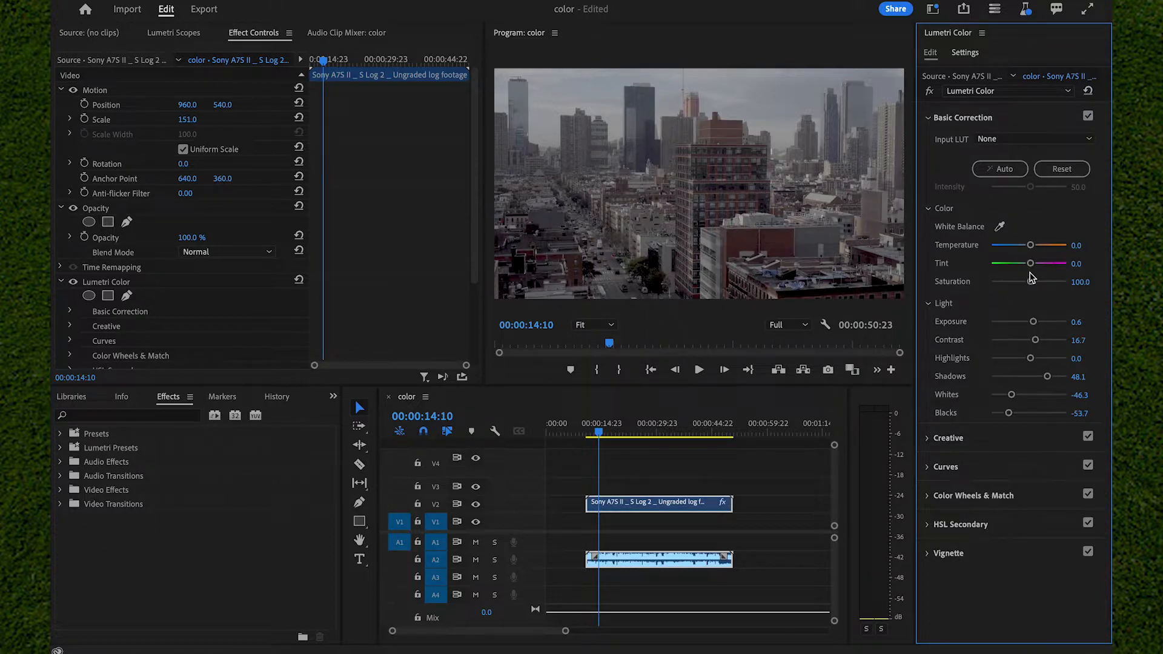
mouse_move(1032, 246)
left_mouse_down()
mouse_move(1052, 246)
mouse_move(994, 244)
mouse_move(1057, 244)
mouse_move(1036, 244)
left_mouse_up()
left_click_drag(1032, 282, 1083, 275)
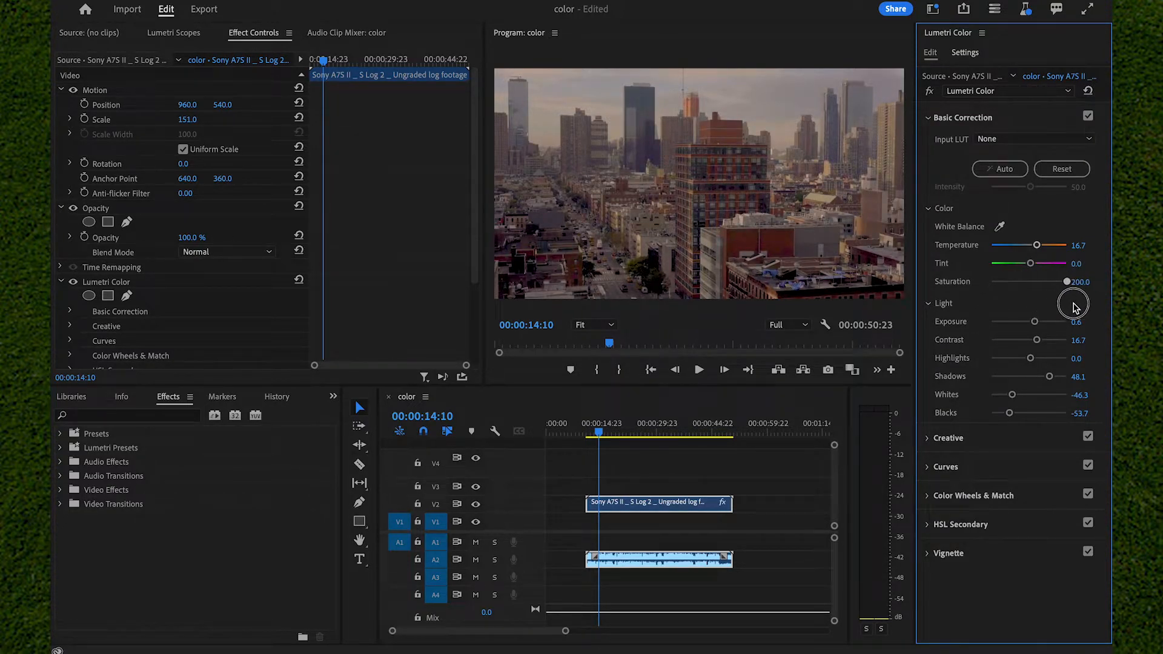
mouse_move(1066, 282)
left_mouse_down()
mouse_move(1034, 296)
mouse_move(1063, 299)
mouse_move(989, 314)
mouse_move(1065, 307)
mouse_move(1034, 308)
mouse_move(1048, 283)
left_mouse_up()
- In the Creative section, set sharpen to 16.7, vibrance to 14.8 and saturation to 114.8, and place the highlight tint at the wheel's center
left_click(959, 439)
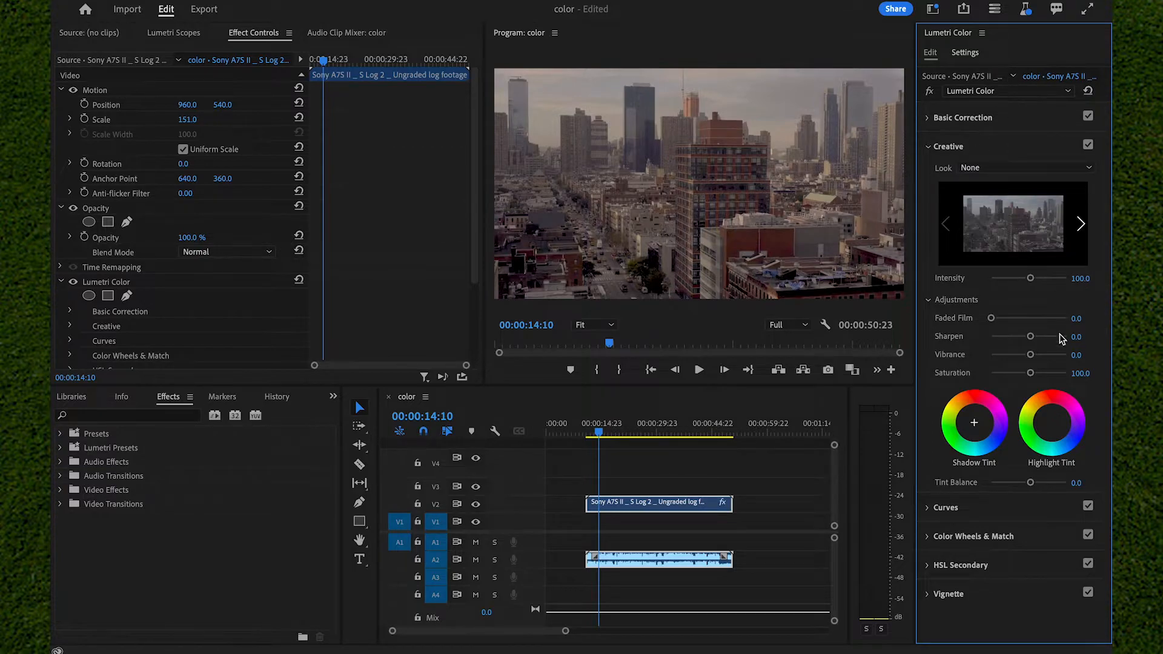
mouse_move(1032, 338)
left_mouse_down()
mouse_move(1060, 330)
mouse_move(982, 348)
mouse_move(965, 339)
mouse_move(1066, 338)
mouse_move(1035, 343)
left_mouse_up()
left_click_drag(1031, 356, 1034, 382)
left_click_drag(1052, 424, 1053, 424)
- Select the clip's Lumetri Color effect and display the Lumetri Scopes for the clip in the sequence
scroll(215, 318, "down", 3)
left_click(171, 230)
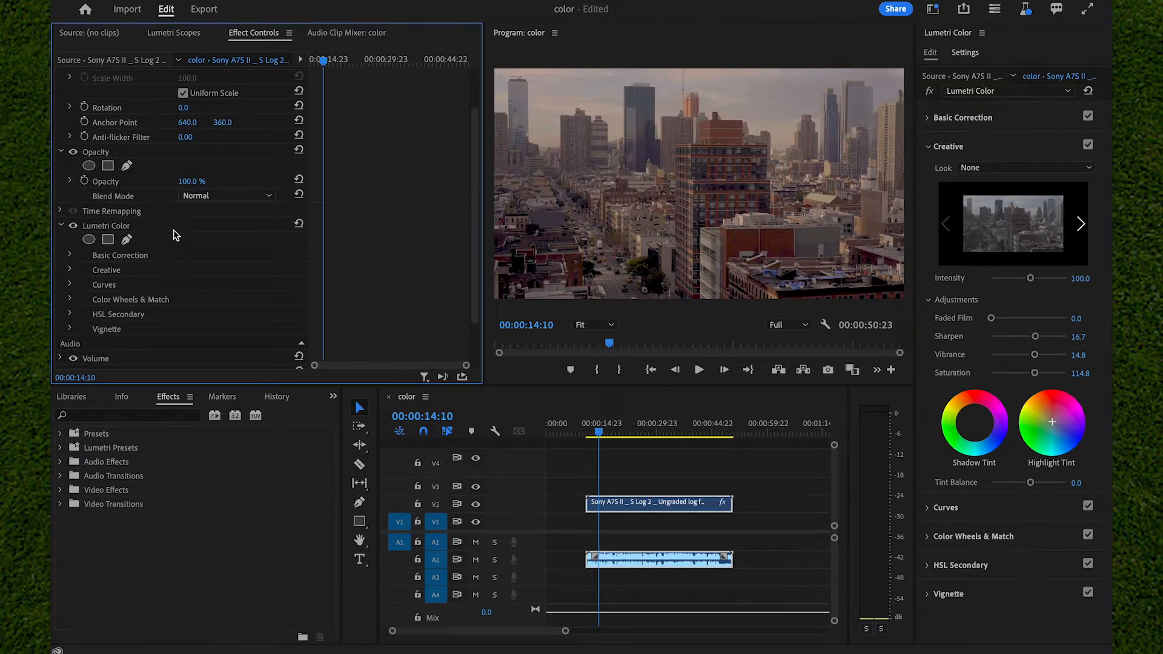
left_click(169, 38)
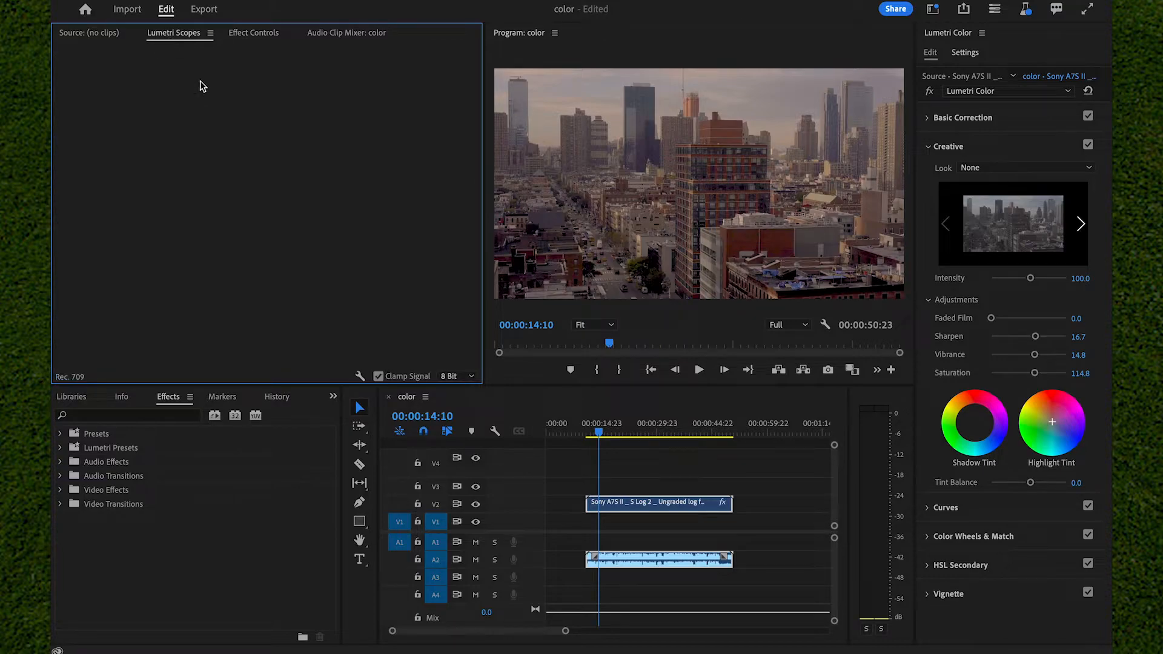
left_click(636, 501)
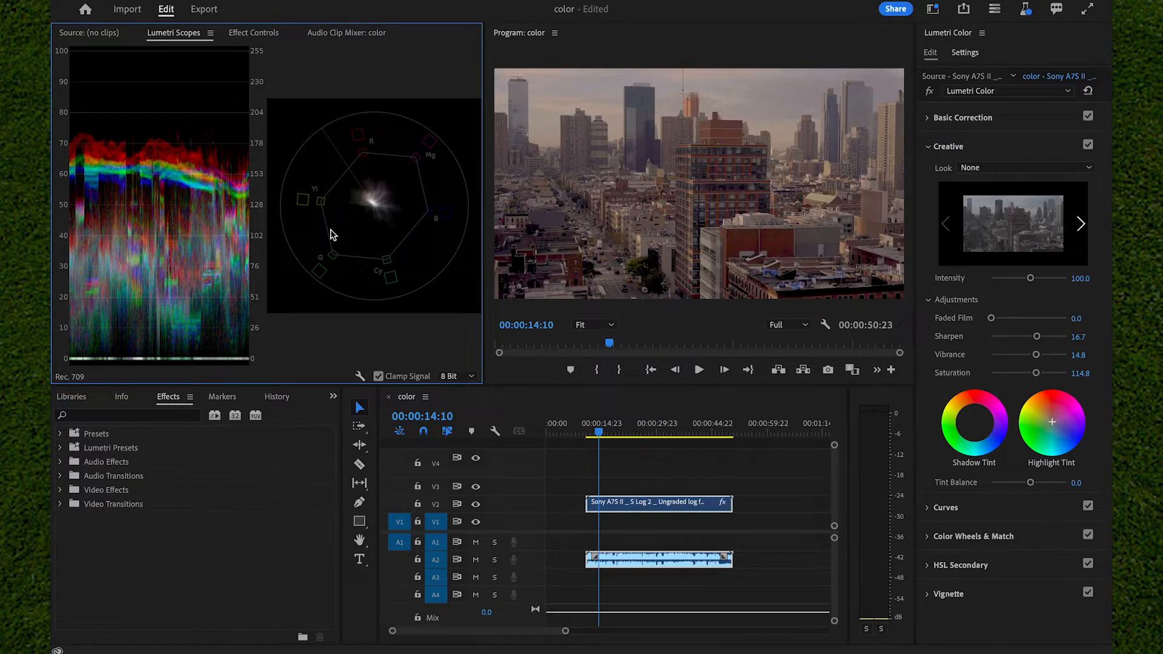
- Hide the Waveform (RGB) scope and show it again alongside the Vectorscope YUV
right_click(169, 161)
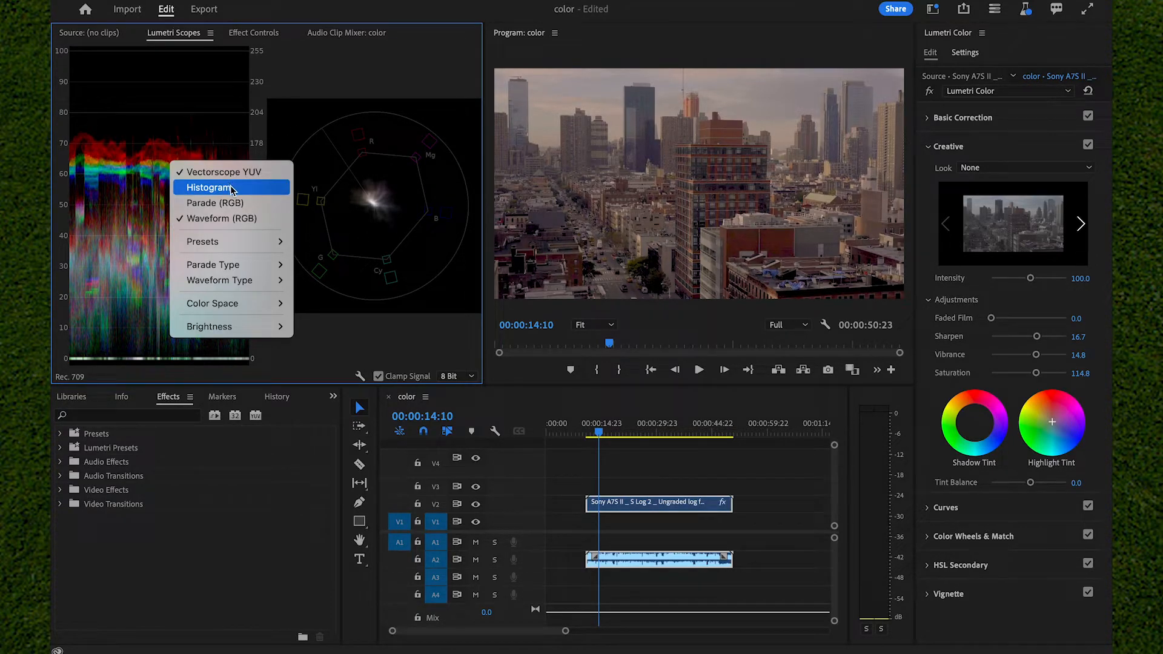
left_click(224, 218)
right_click(254, 216)
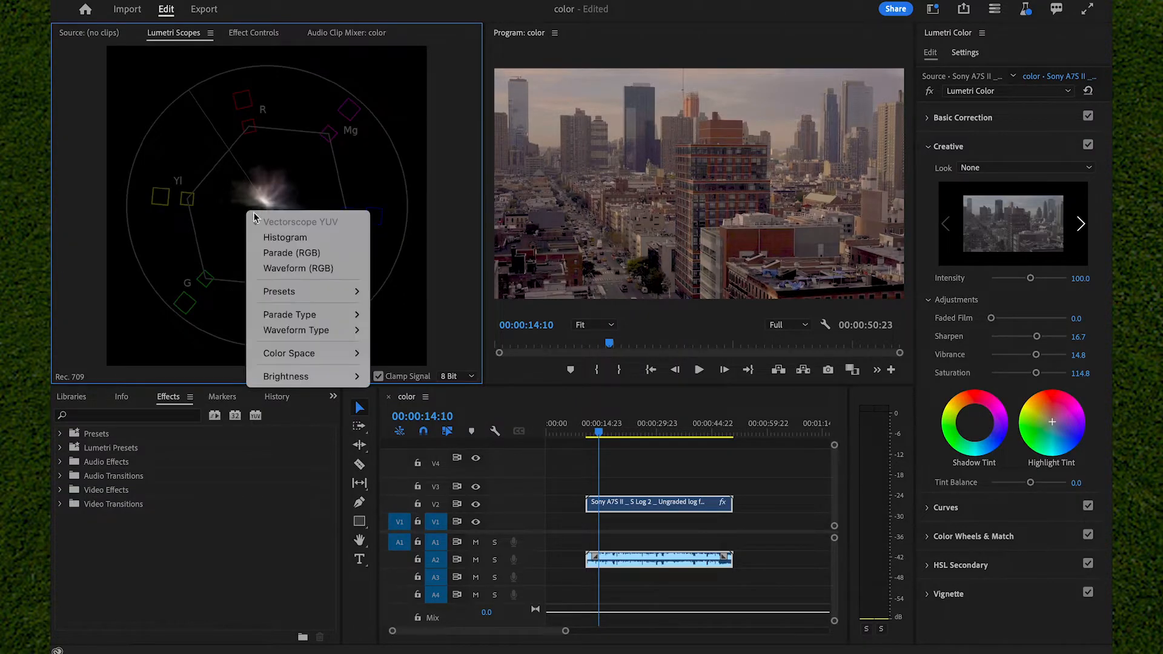
left_click(270, 269)
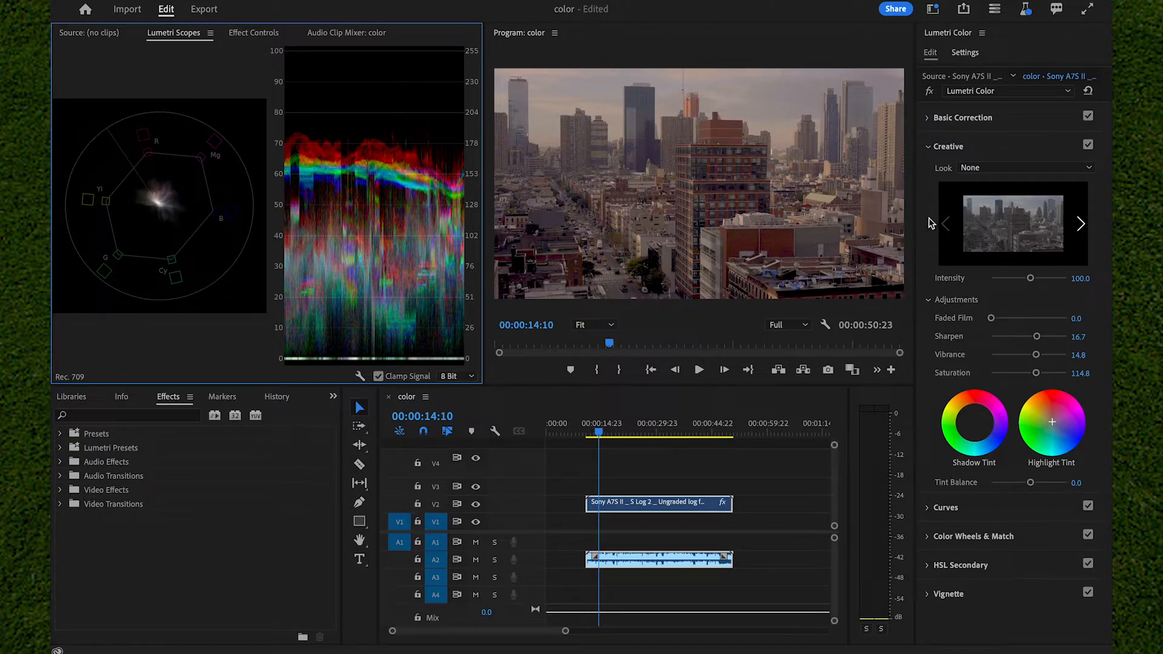
- Try contrast at 100.0 and exposure at 5.0 in Basic Correction to test the scopes, and undo both changes
left_click(960, 118)
left_click_drag(1037, 342, 1112, 321)
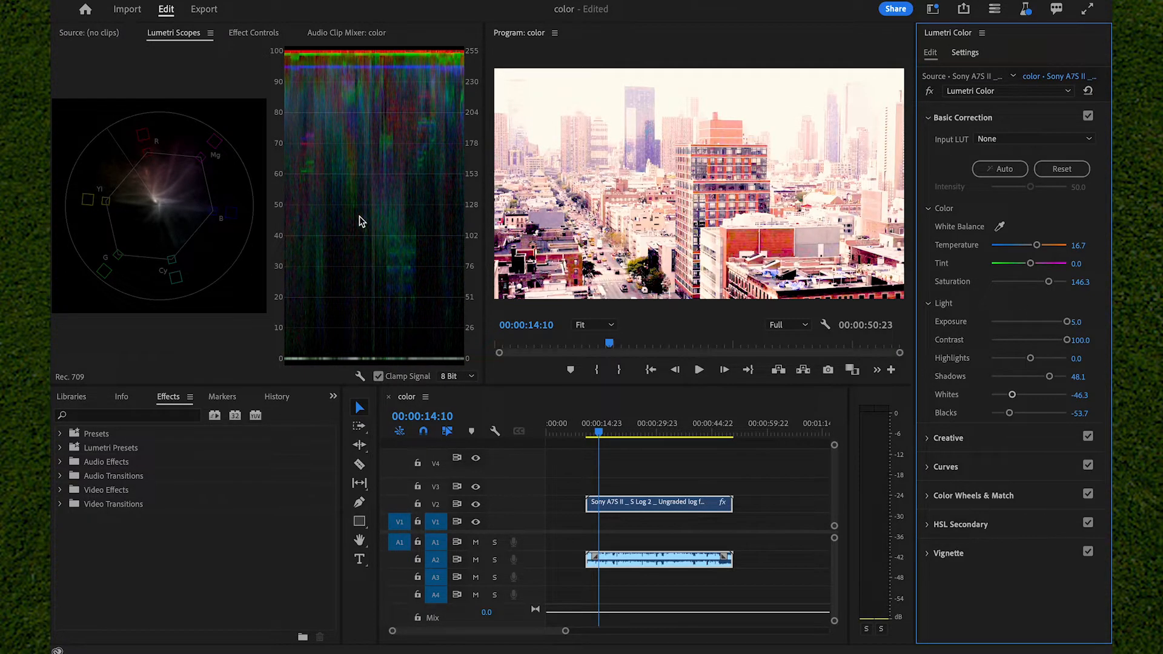
key("ctrl+z")
key("ctrl+z")
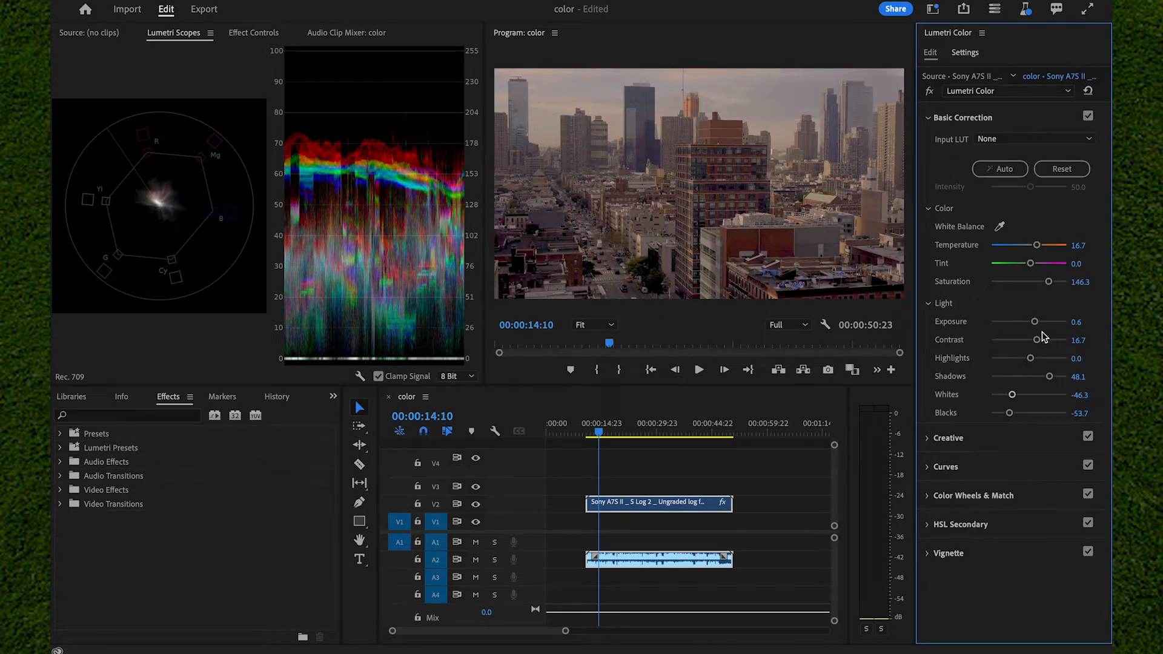
- Try contrast at -100.0 and exposure at -5.0 to compare the scopes with a dark image, and undo both changes
left_click_drag(1037, 340, 909, 340)
left_click_drag(1034, 322, 942, 321)
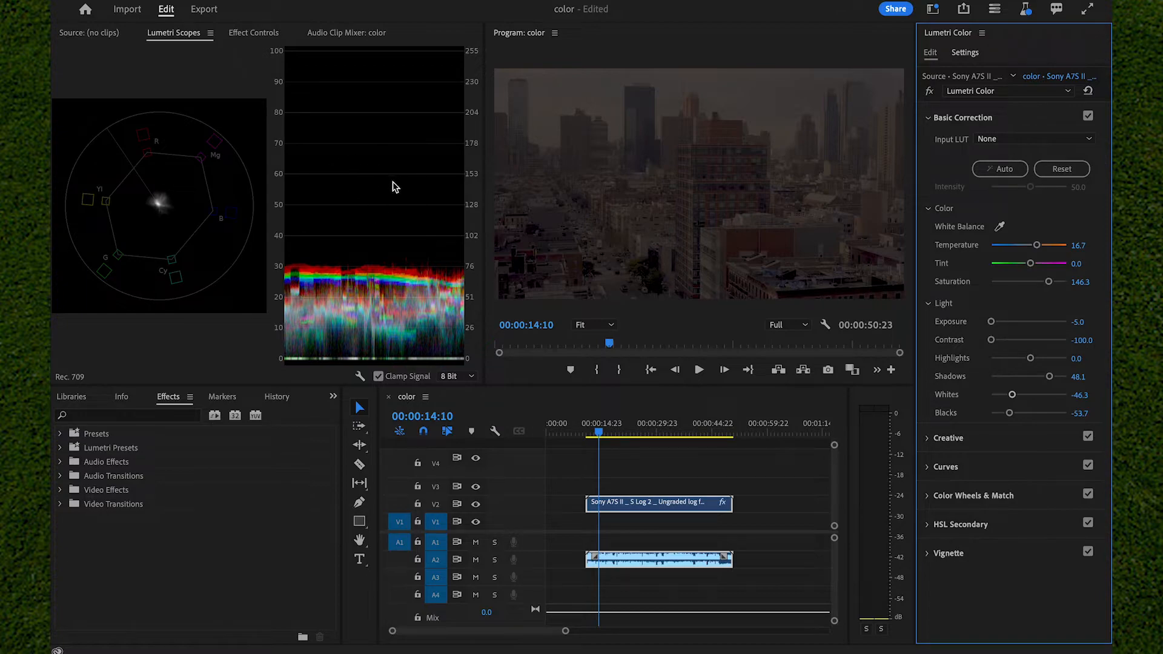
key("ctrl+z")
key("ctrl+z")
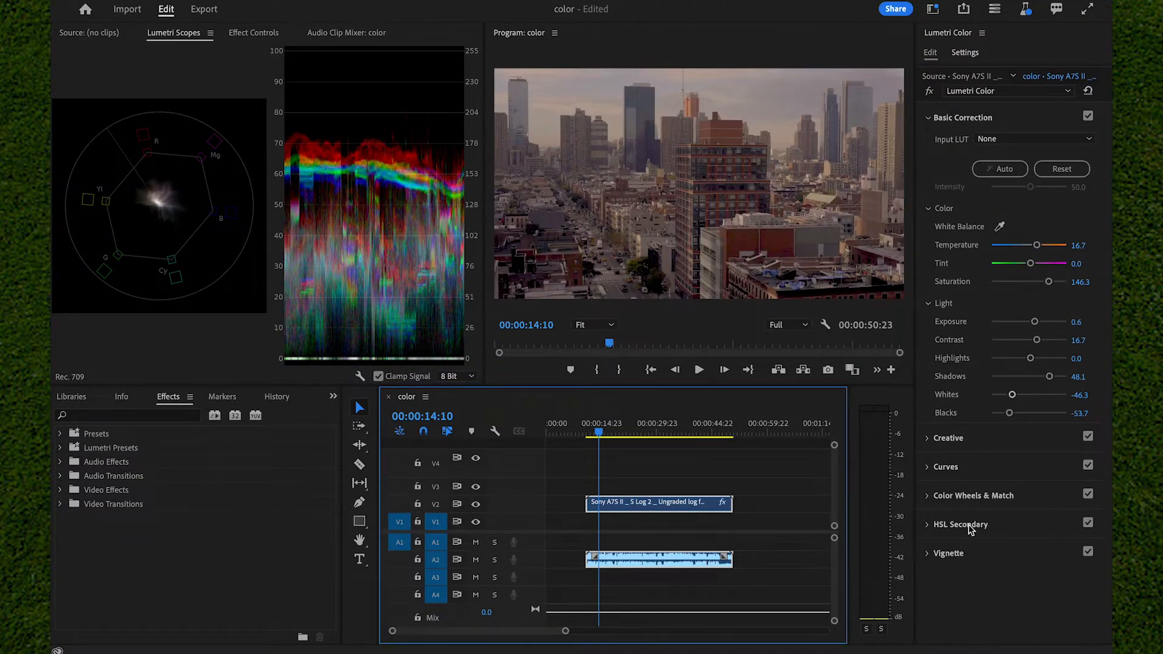
- In HSL Secondary, try keying a color sampled from the rooftops with widened hue and saturation ranges, and try the red preset color
left_click(999, 525)
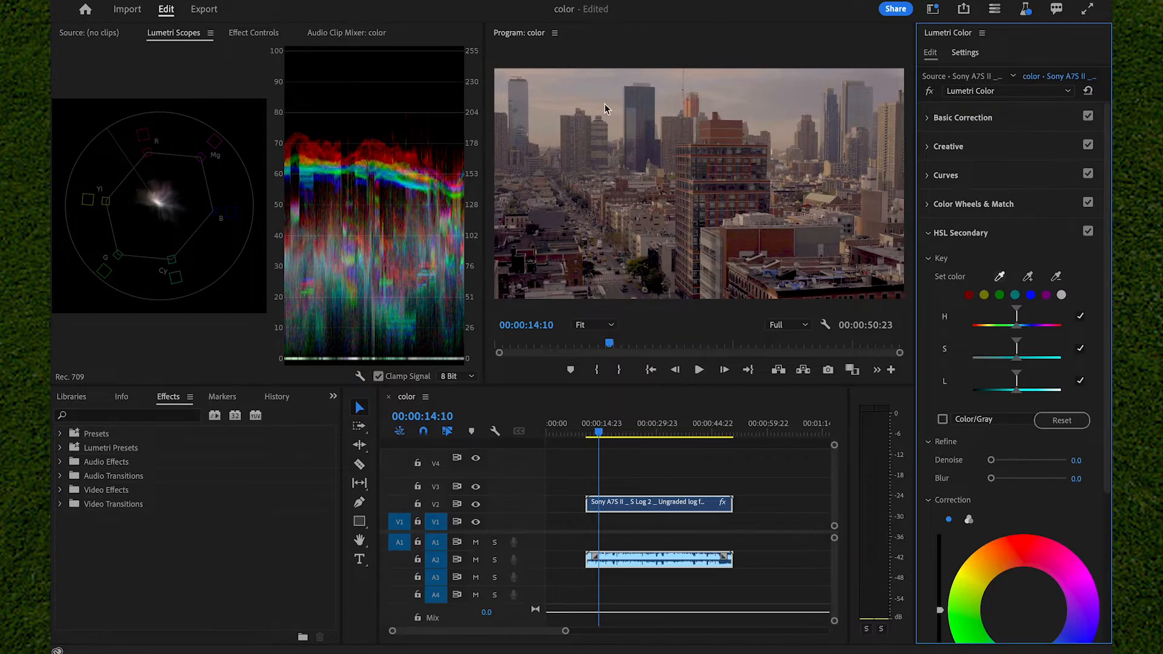
left_click(843, 280)
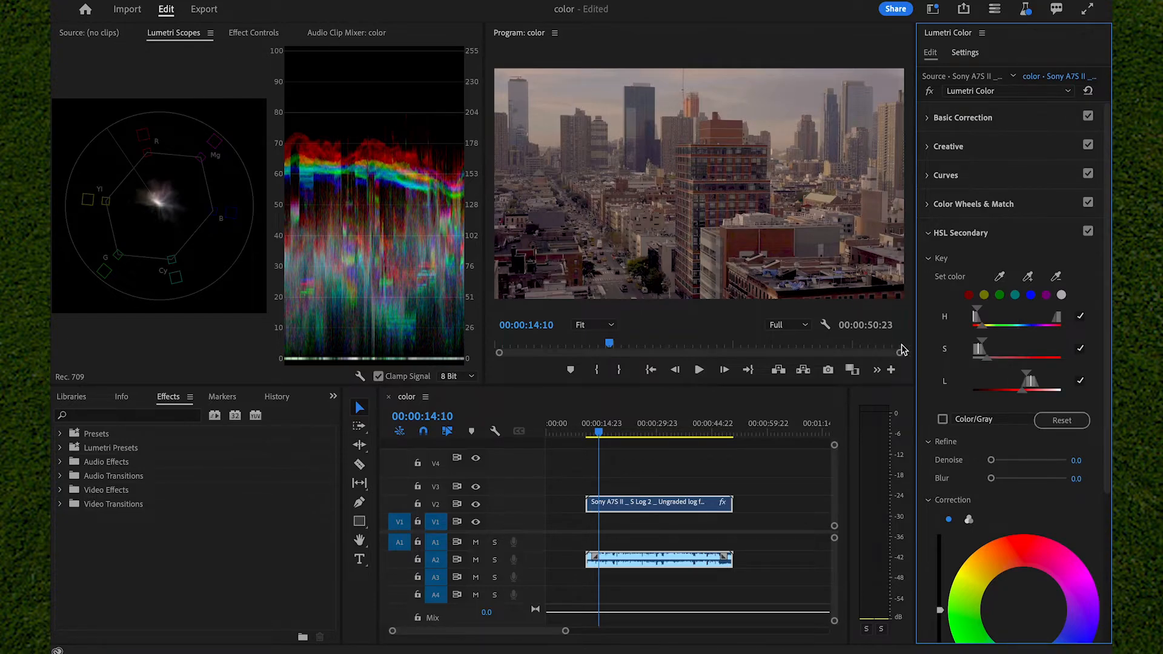
mouse_move(982, 328)
left_mouse_down()
mouse_move(1037, 327)
mouse_move(996, 330)
left_mouse_up()
left_click_drag(987, 361, 1016, 366)
left_click(969, 295)
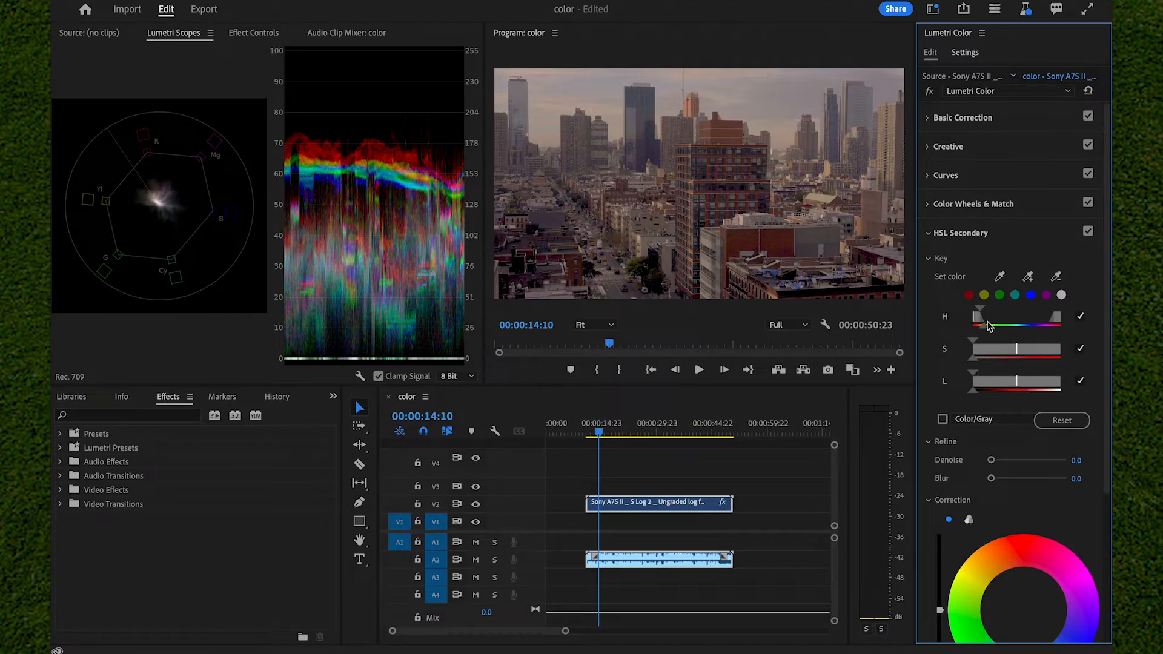
- Sample the red building as the HSL Secondary key color and widen the key's hue and saturation ranges
left_click(1000, 277)
left_click(744, 247)
left_click_drag(984, 332, 1000, 339)
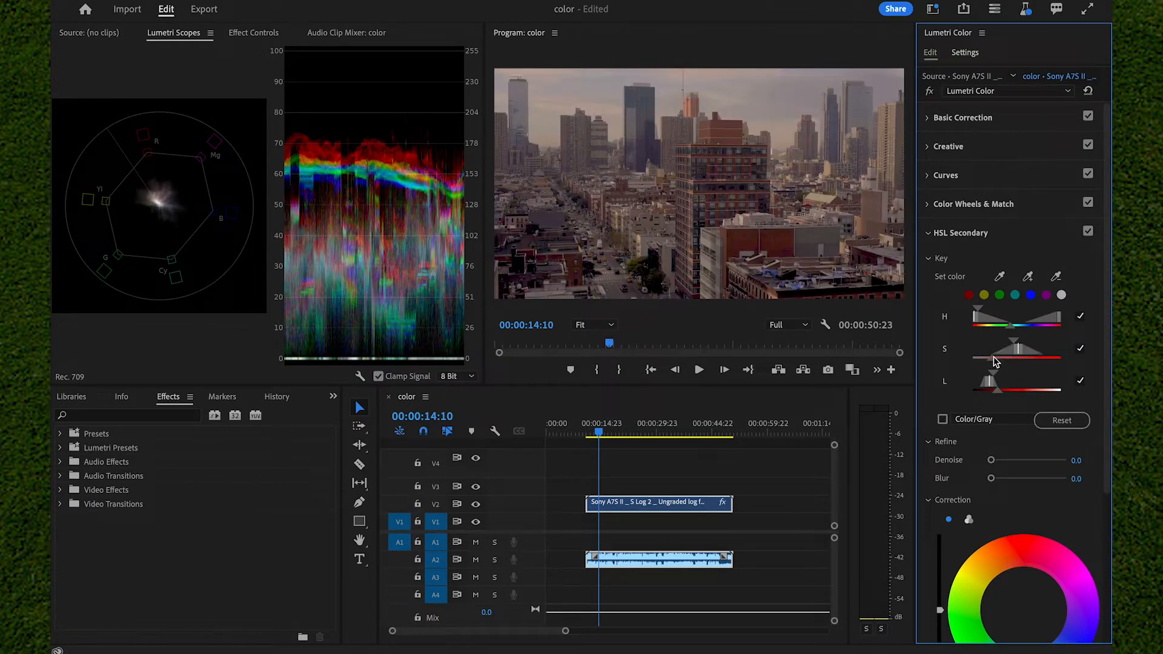
left_click(1050, 418)
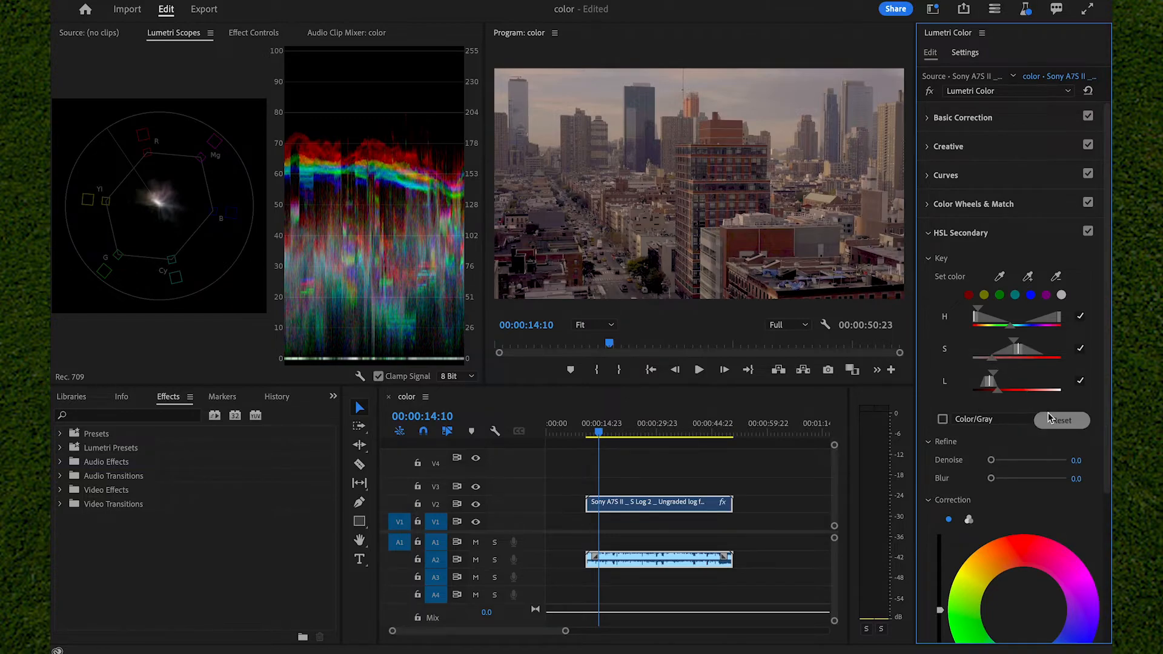
- In the HSL Secondary correction, set temperature to 27.8, tint to 40.7, contrast to 29.6 and saturation to 105.6
scroll(1024, 427, "down", 4)
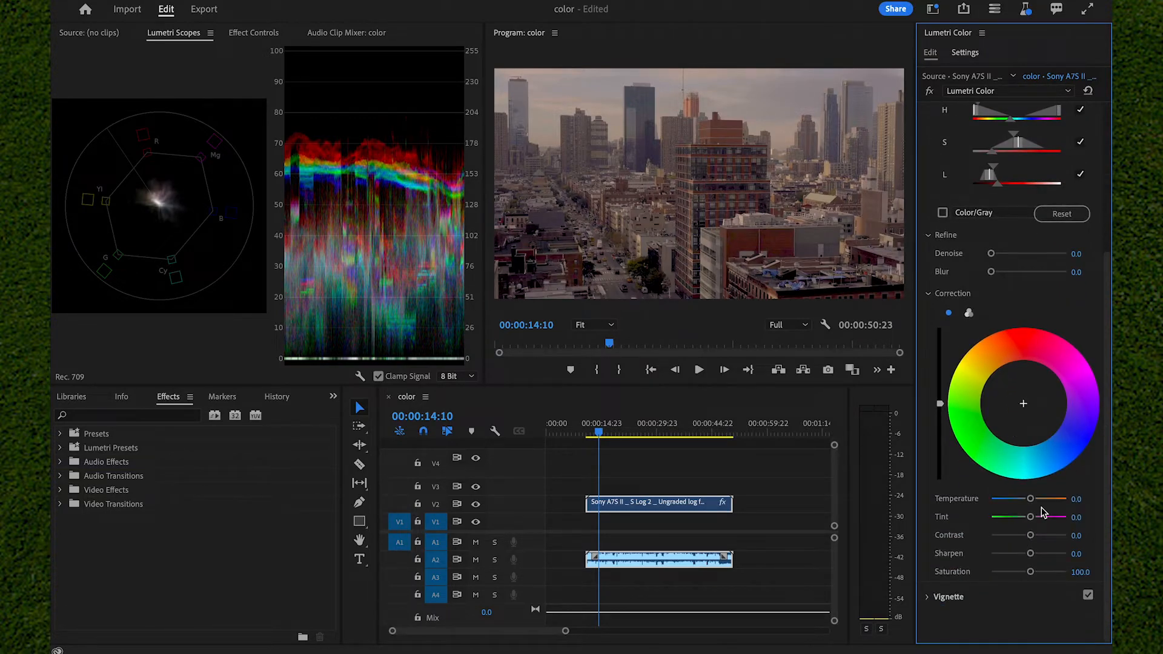
left_click_drag(1030, 498, 1043, 501)
left_click_drag(1060, 507, 1038, 563)
left_click_drag(1031, 516, 1041, 545)
left_click(1030, 537)
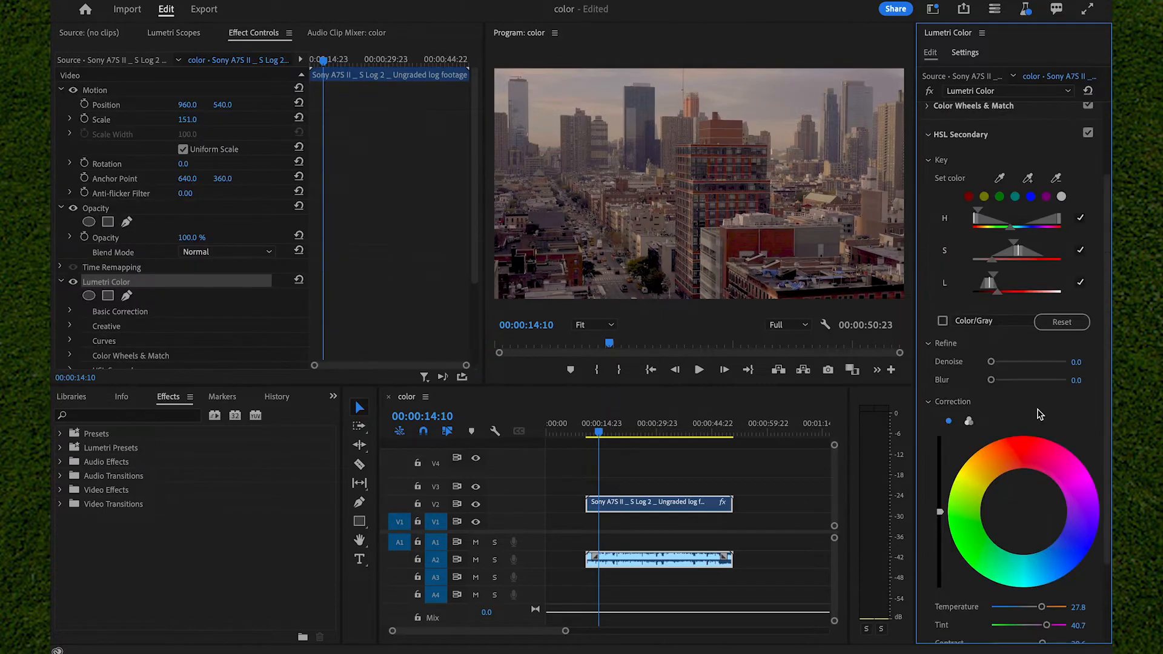
- Add a subtle vignette with amount -0.6, midpoint 59.3, roundness 50.0 and feather 75.9
scroll(1038, 412, "down", 4)
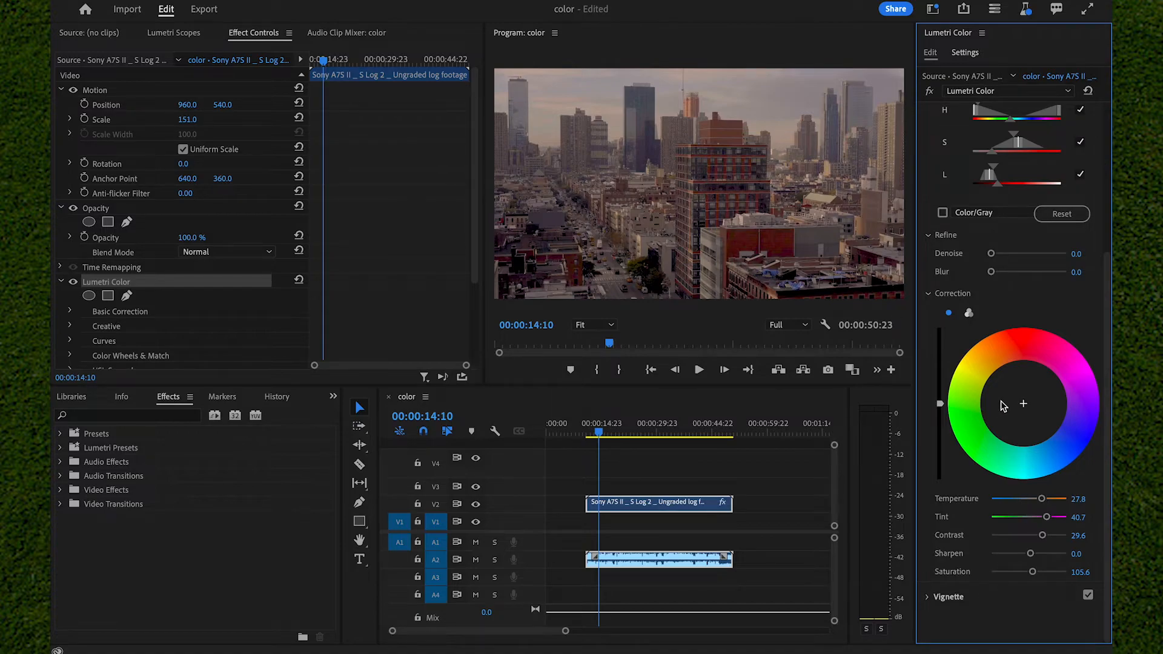
left_click(988, 597)
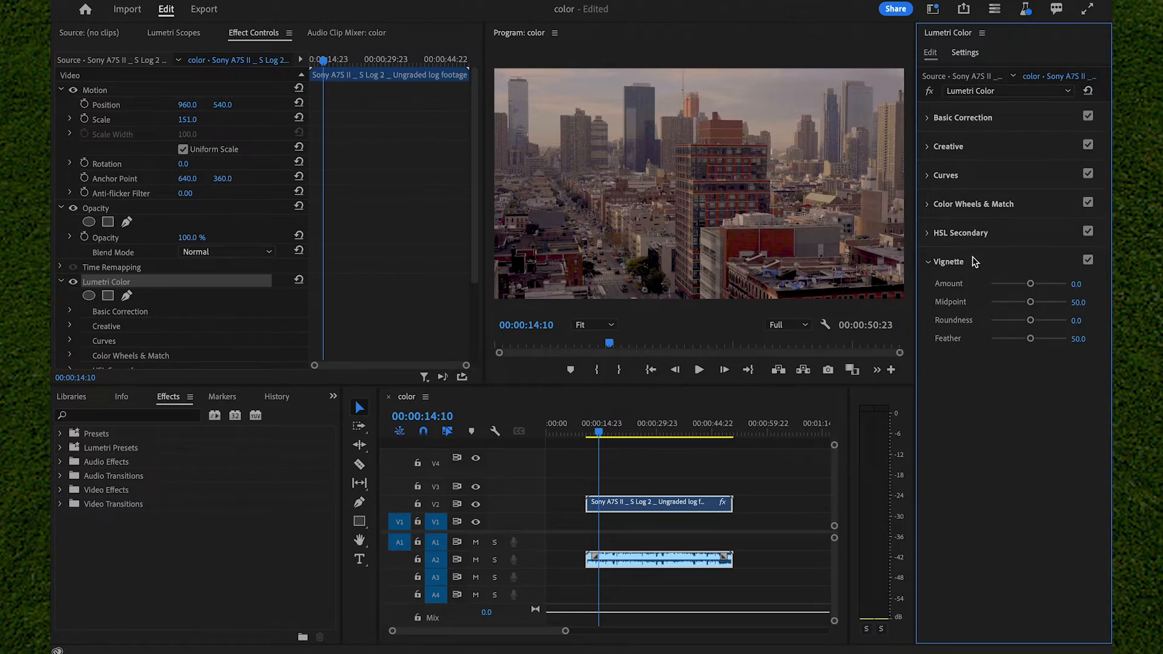
left_click_drag(1031, 284, 973, 292)
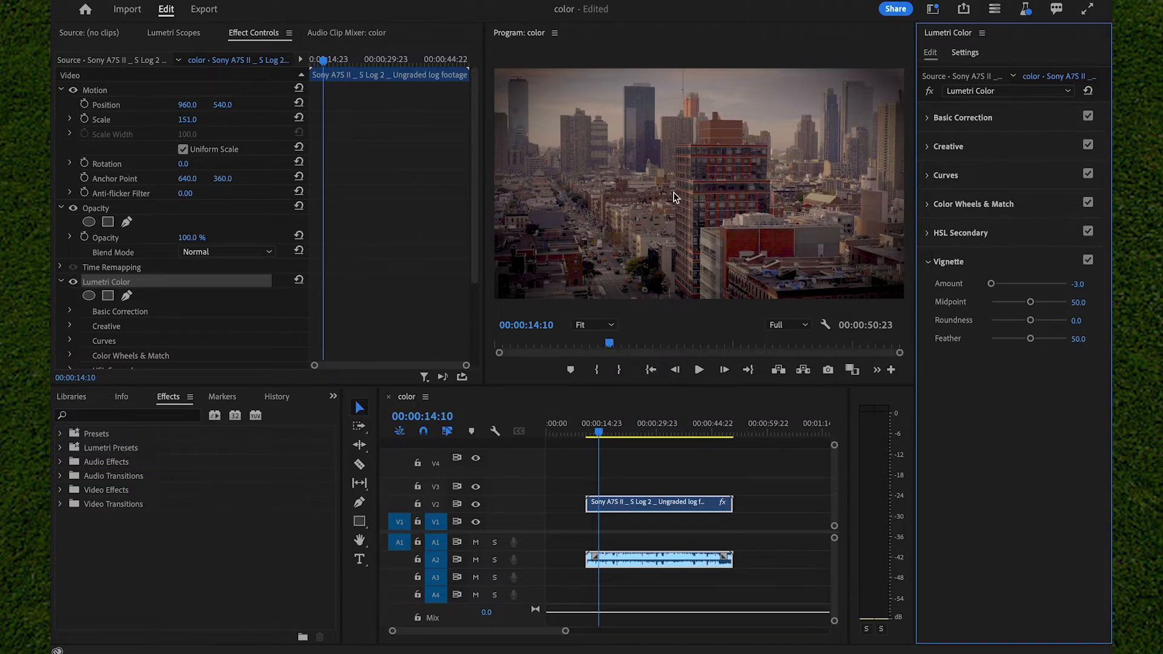
left_click_drag(992, 283, 1023, 296)
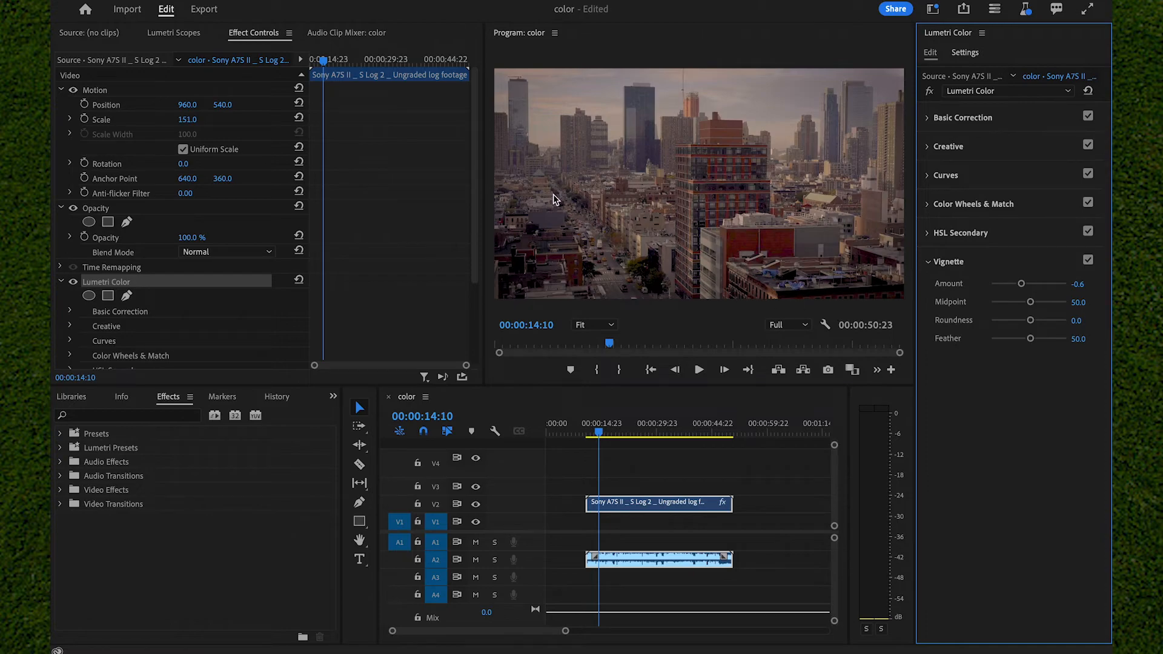
left_click_drag(1031, 303, 1050, 356)
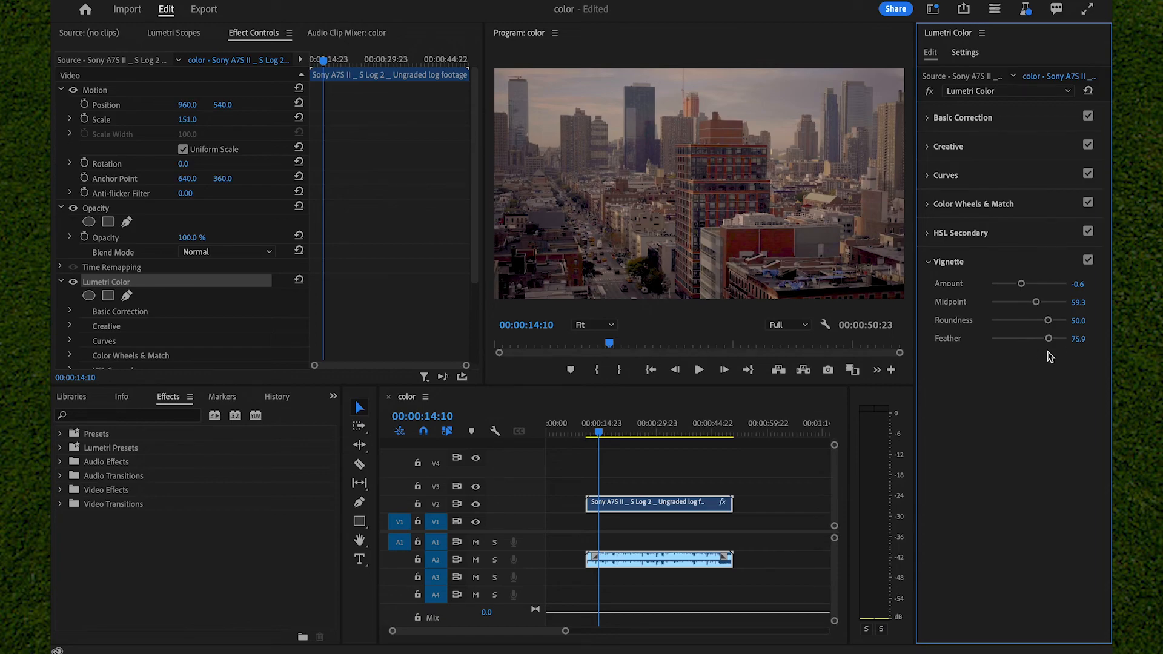
- Switch the whole Lumetri Color effect off and on repeatedly to compare the graded and ungraded footage, leaving it enabled
left_click(930, 92)
left_click(930, 92)
left_click(930, 92)
left_click(930, 92)
left_click(930, 92)
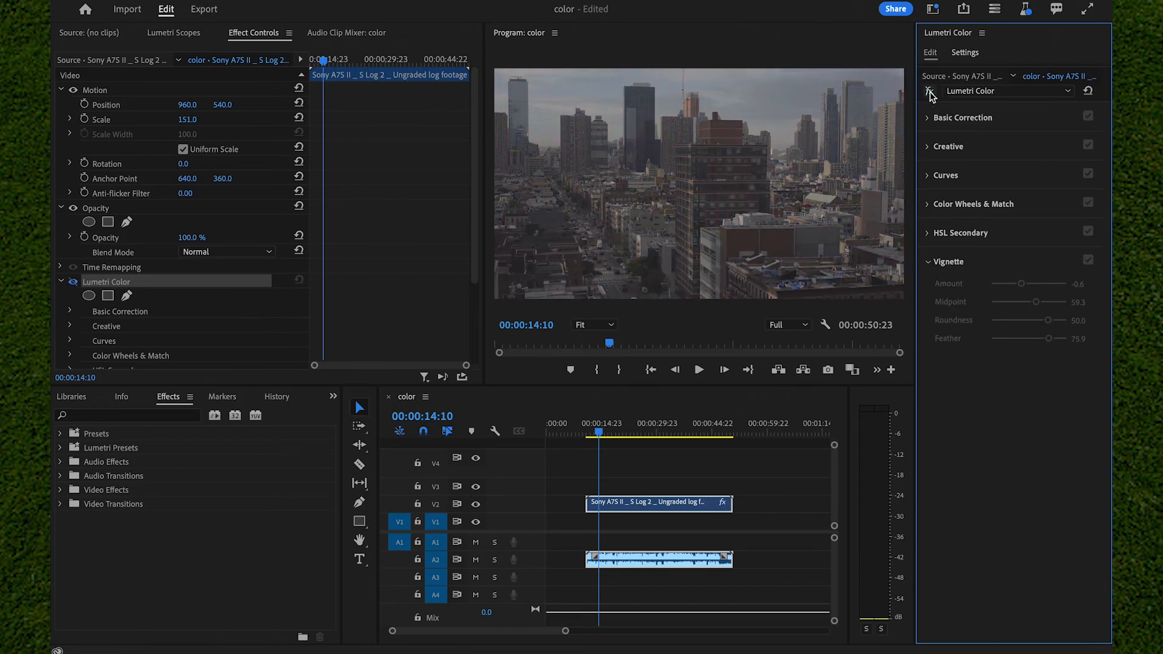
left_click(930, 92)
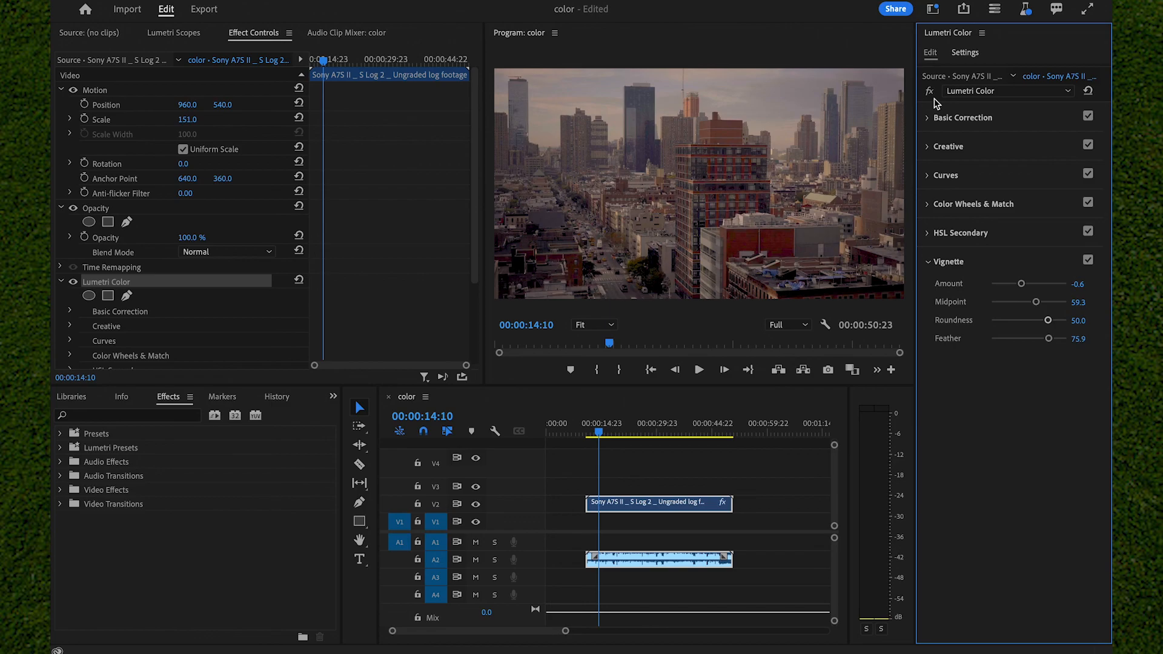